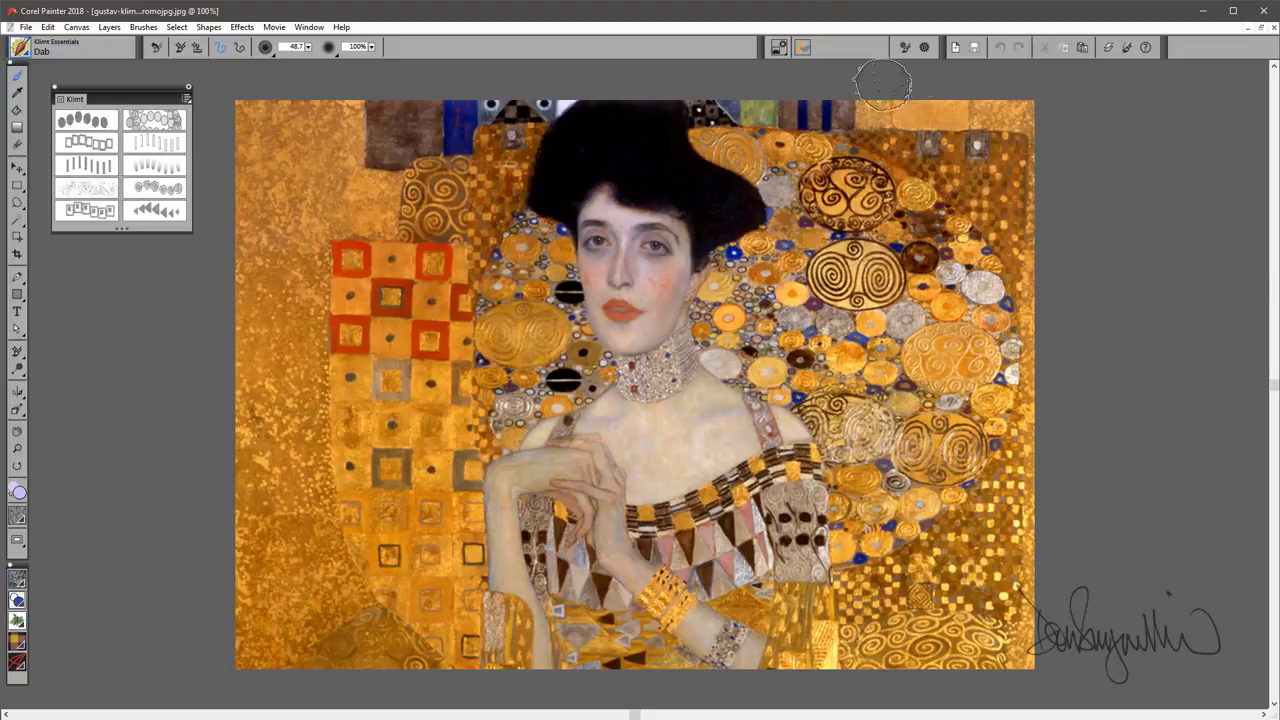
Step: Close the Klimt image and paint three curved rows of blue-purple Dab brush dabs
click(1275, 29)
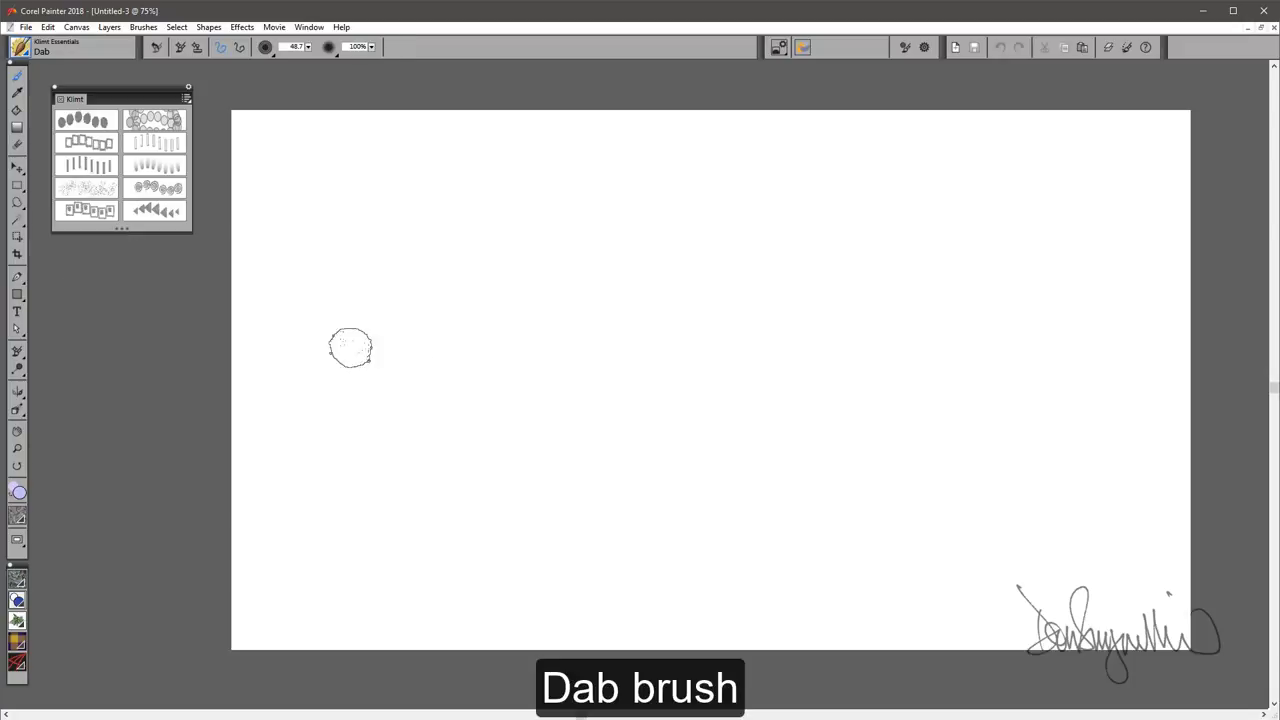
mouse_move(327, 505)
mouse_down()
mouse_move(549, 320)
mouse_move(1058, 231)
mouse_up()
mouse_move(1060, 320)
mouse_down()
mouse_move(813, 326)
mouse_move(400, 534)
mouse_move(709, 434)
mouse_move(1098, 424)
mouse_move(550, 555)
mouse_up()
mouse_move(304, 336)
mouse_down()
mouse_move(709, 189)
mouse_move(910, 178)
mouse_up()
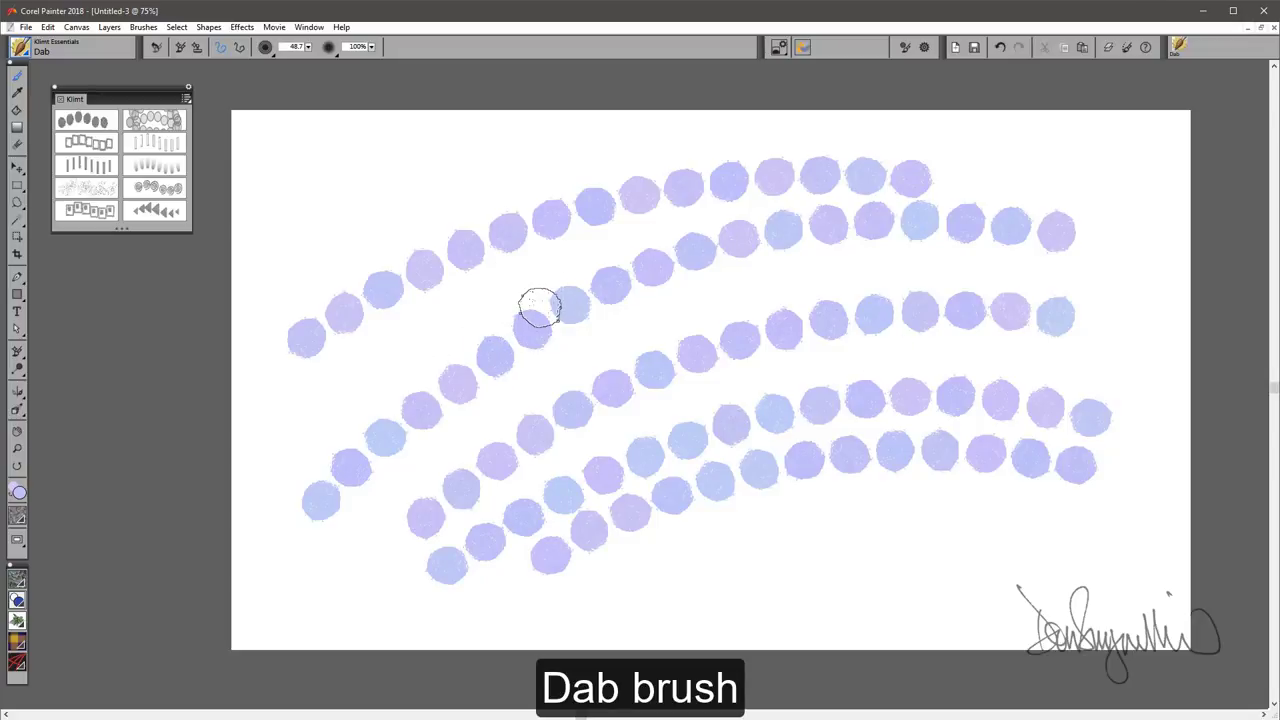
scroll(540, 308, up, 4)
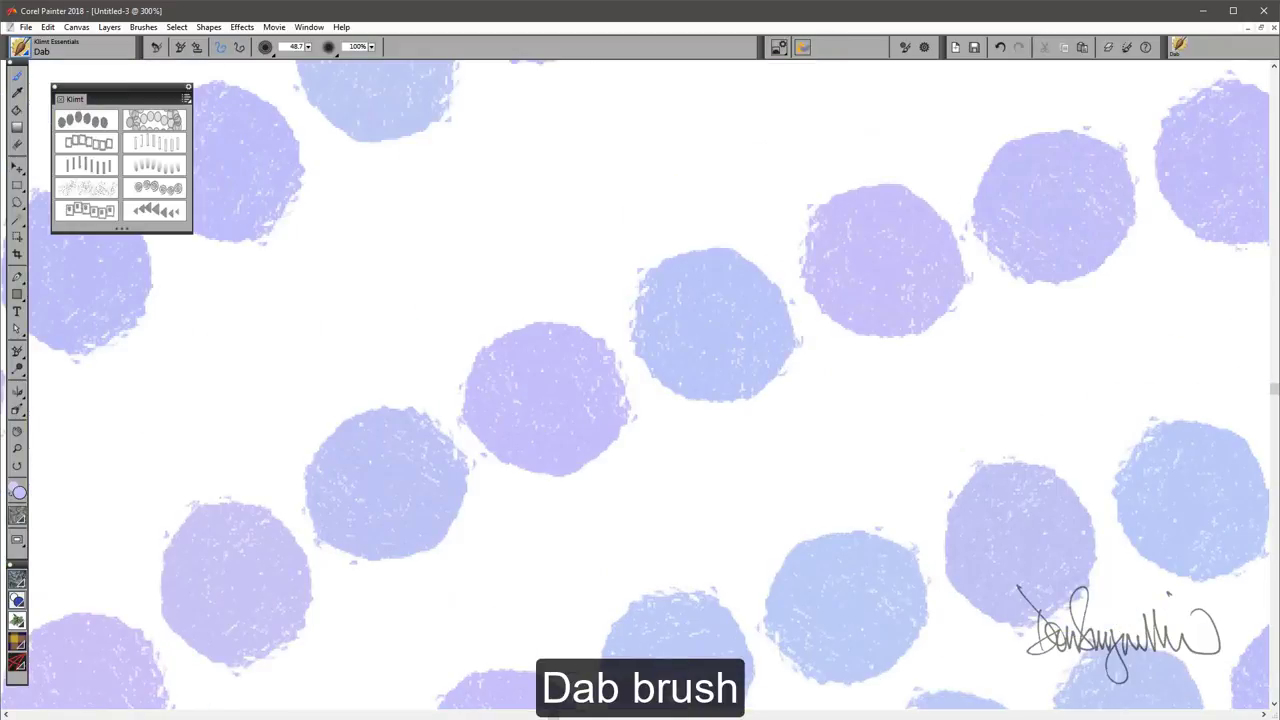
scroll(540, 308, down, 2)
scroll(540, 308, down, 2)
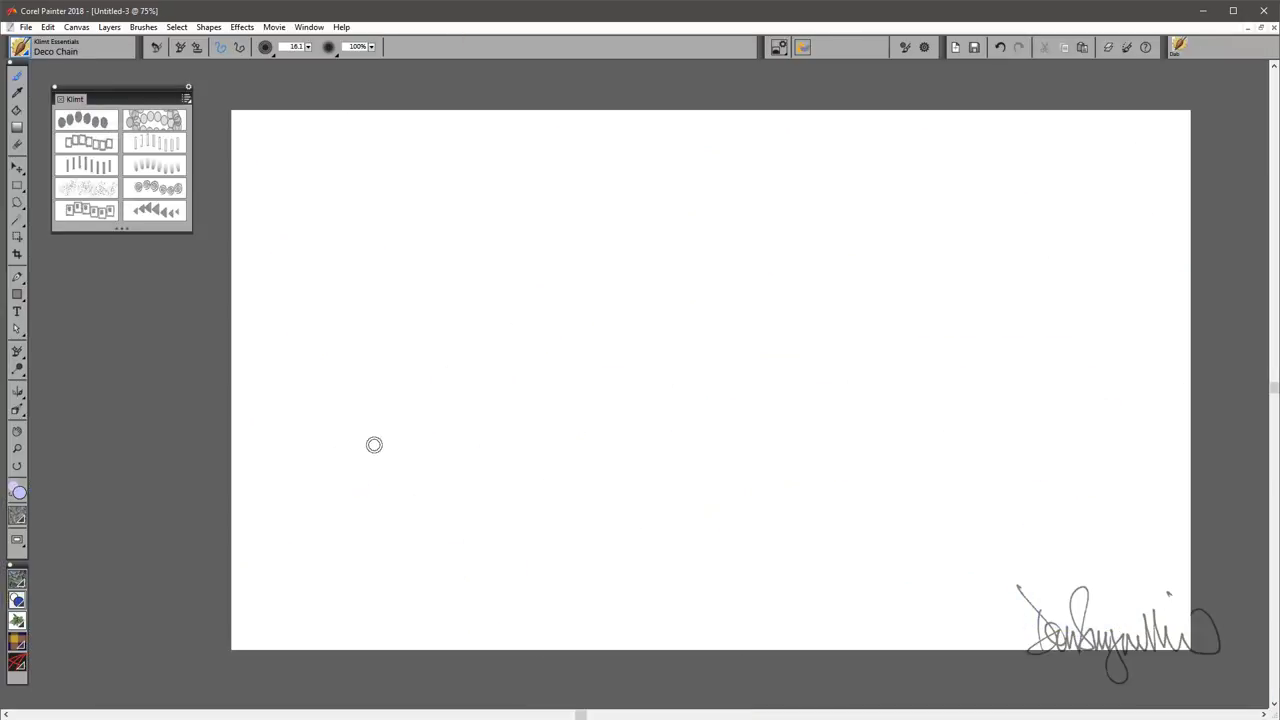
Step: Paint a Deco Chain stroke, undo it, and repaint a spiral in dark grey
mouse_move(372, 443)
mouse_down()
mouse_move(963, 323)
mouse_move(569, 486)
mouse_move(749, 449)
mouse_move(690, 377)
mouse_up()
key(ctrl+z)
key(ctrl+alt+1)
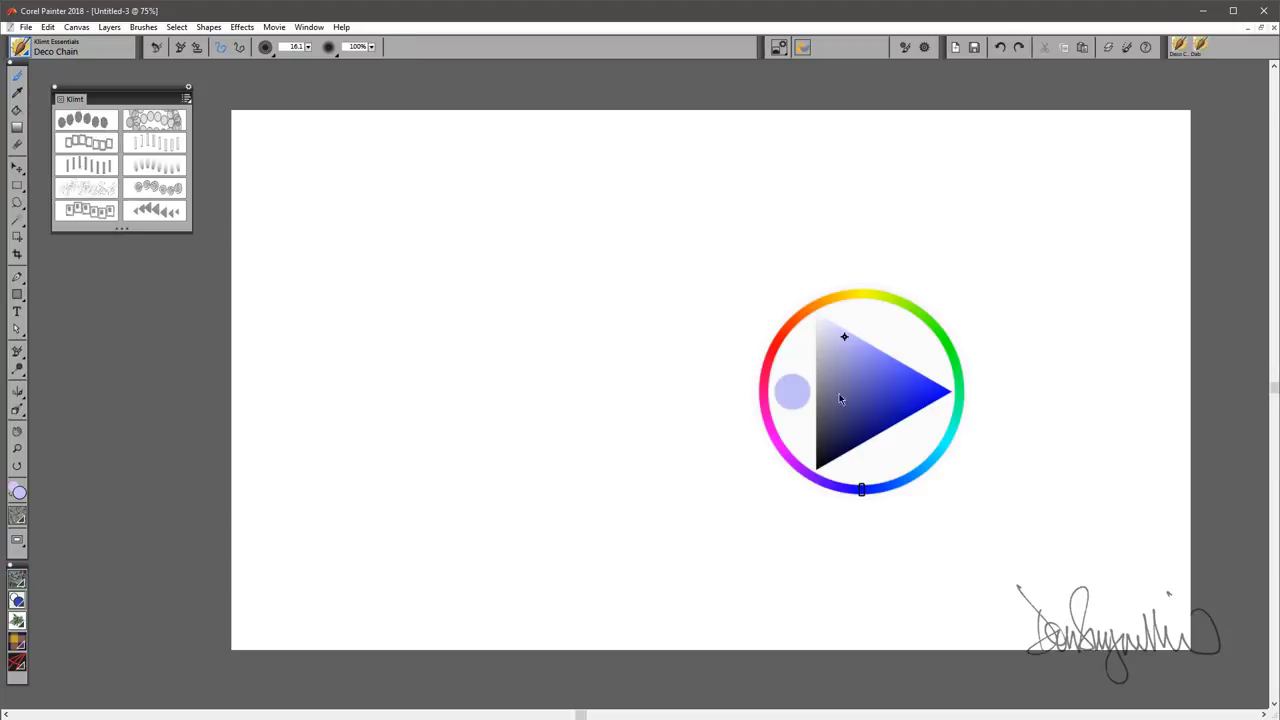
click(820, 421)
mouse_move(421, 466)
mouse_down()
mouse_move(666, 266)
mouse_move(724, 322)
mouse_move(503, 329)
mouse_move(863, 490)
mouse_move(1094, 298)
mouse_move(467, 170)
mouse_move(634, 520)
mouse_up()
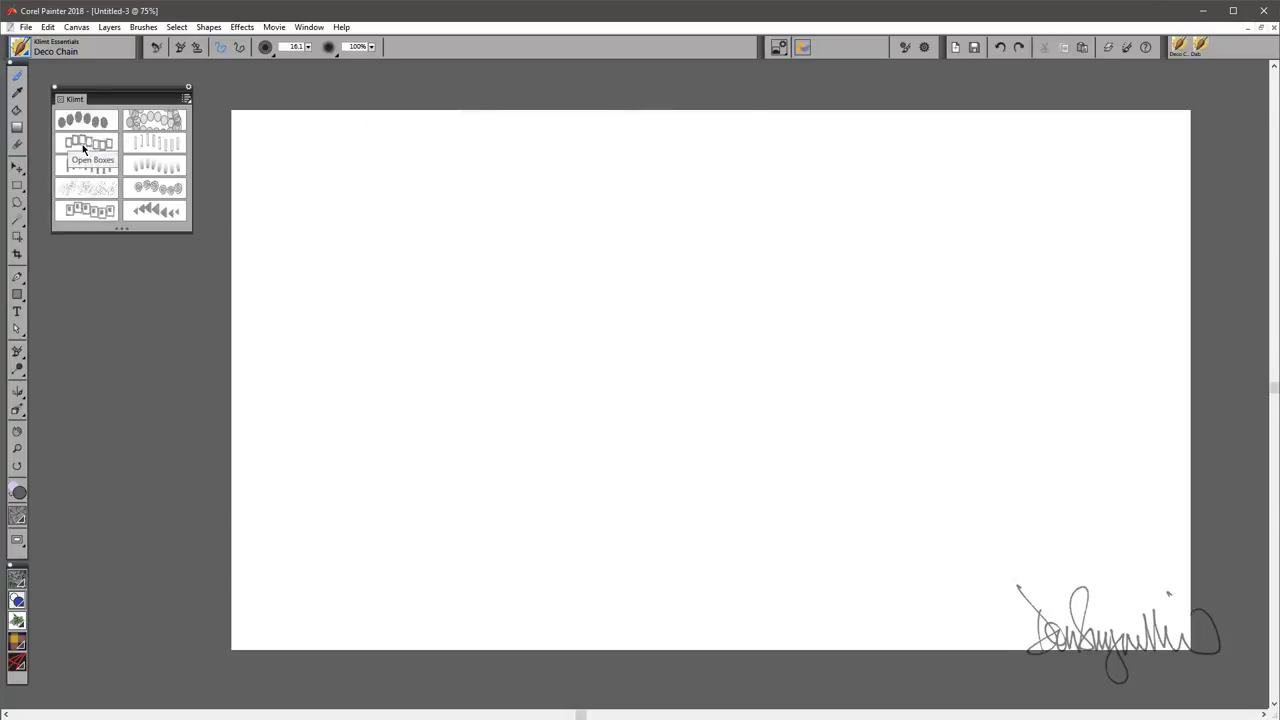
Step: Paint a grey rectangular frame of Open Boxes squares
click(165, 181)
mouse_move(350, 225)
mouse_down()
mouse_move(1069, 243)
mouse_move(1082, 258)
mouse_up()
mouse_move(1071, 319)
mouse_down()
mouse_move(1029, 582)
mouse_move(297, 546)
mouse_move(320, 296)
mouse_move(997, 320)
mouse_move(980, 480)
mouse_move(758, 487)
mouse_move(362, 460)
mouse_up()
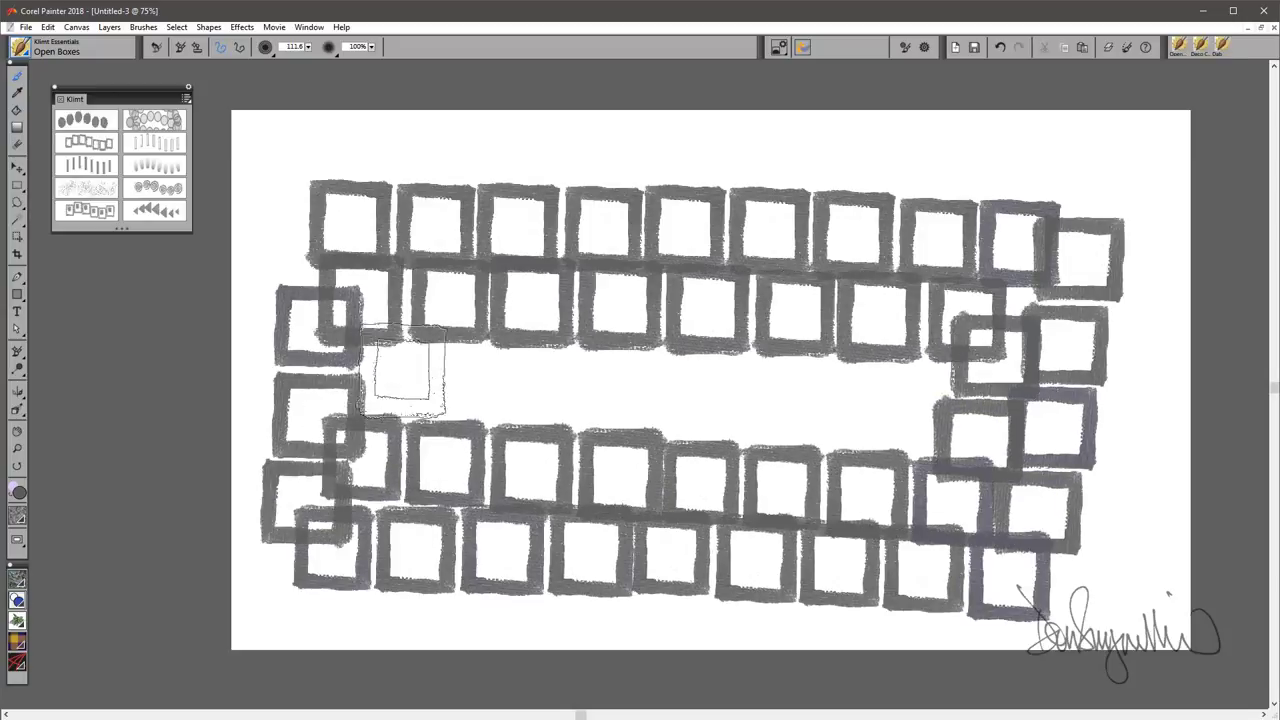
Step: Clear the open boxes and paint blue-purple rows of Rectangle 1 dabs, undoing the extra row
key(ctrl+z)
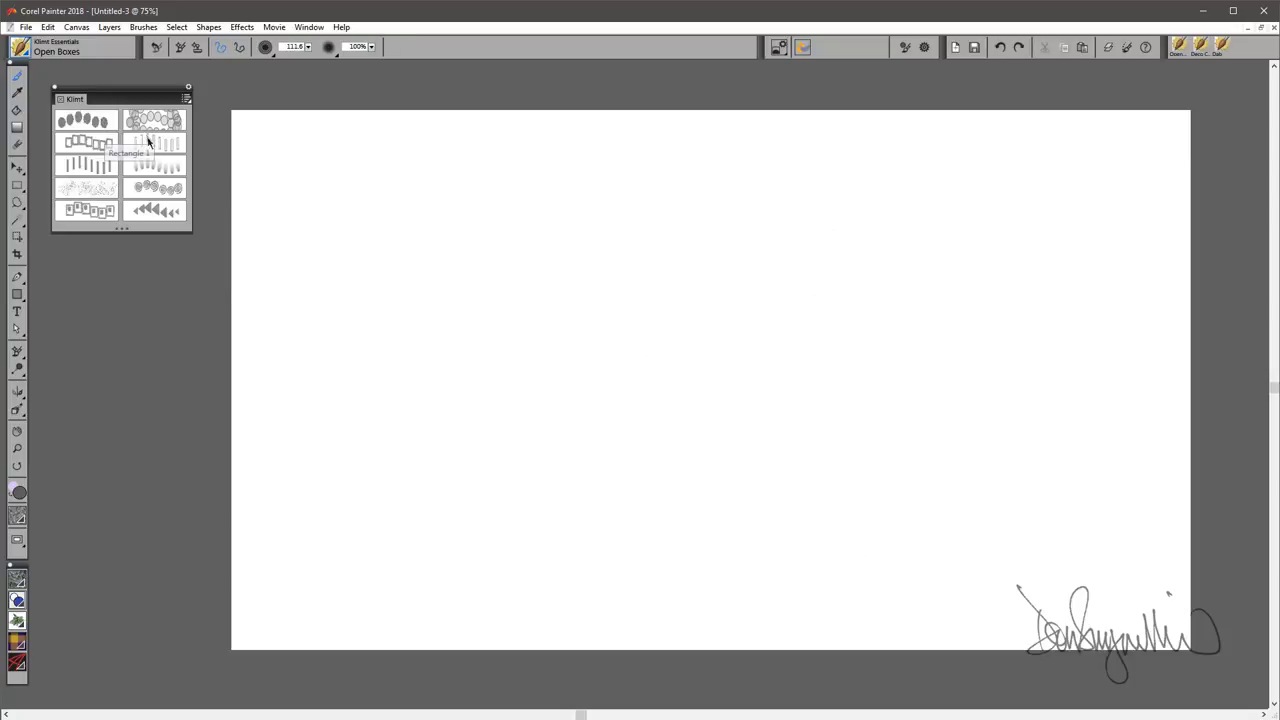
mouse_move(300, 215)
mouse_down()
mouse_move(1080, 211)
mouse_move(1065, 215)
mouse_up()
key(ctrl+z)
key(ctrl+alt+1)
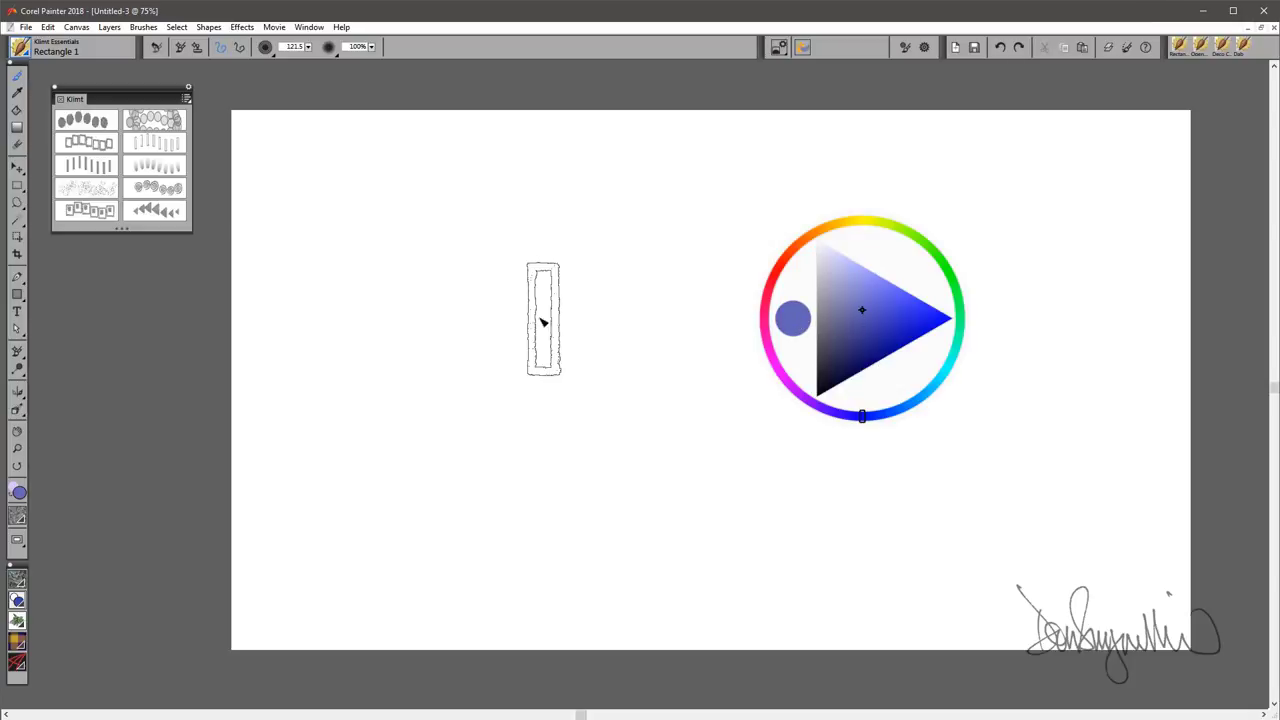
drag(334, 263, 1106, 266)
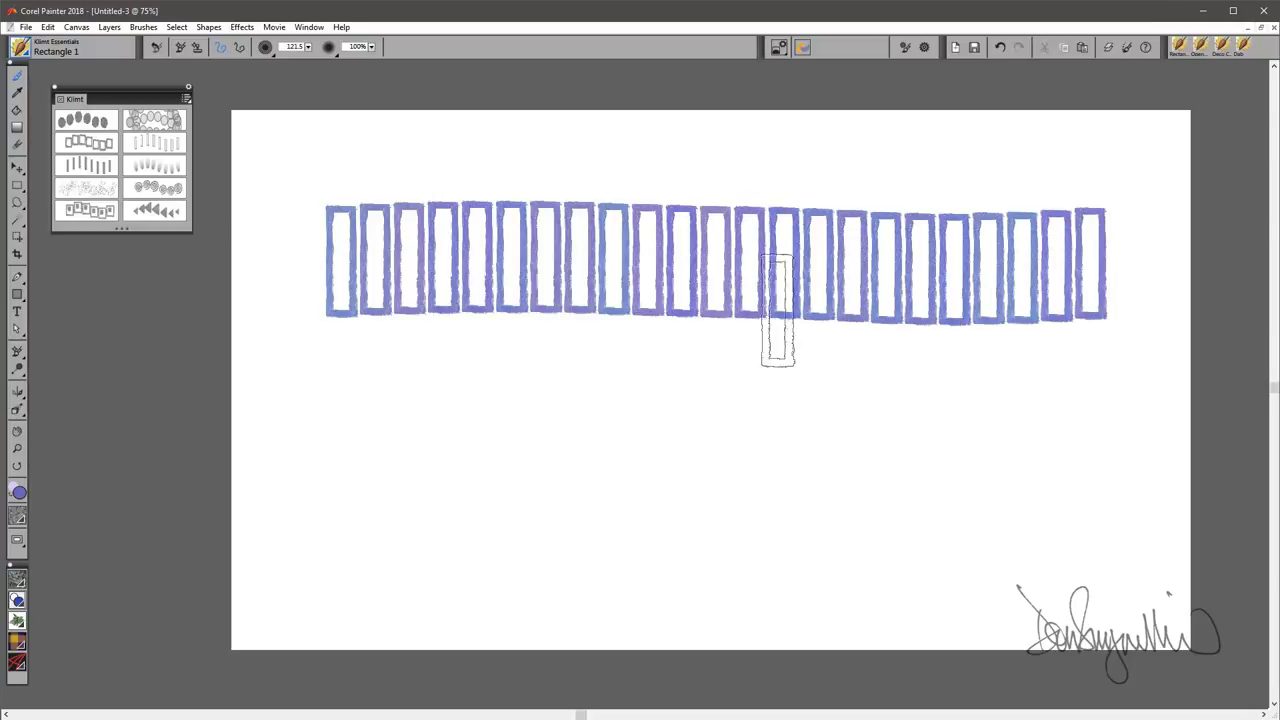
mouse_move(351, 382)
mouse_down()
mouse_move(741, 390)
mouse_move(1120, 376)
mouse_up()
key(ctrl+z)
key(ctrl+z)
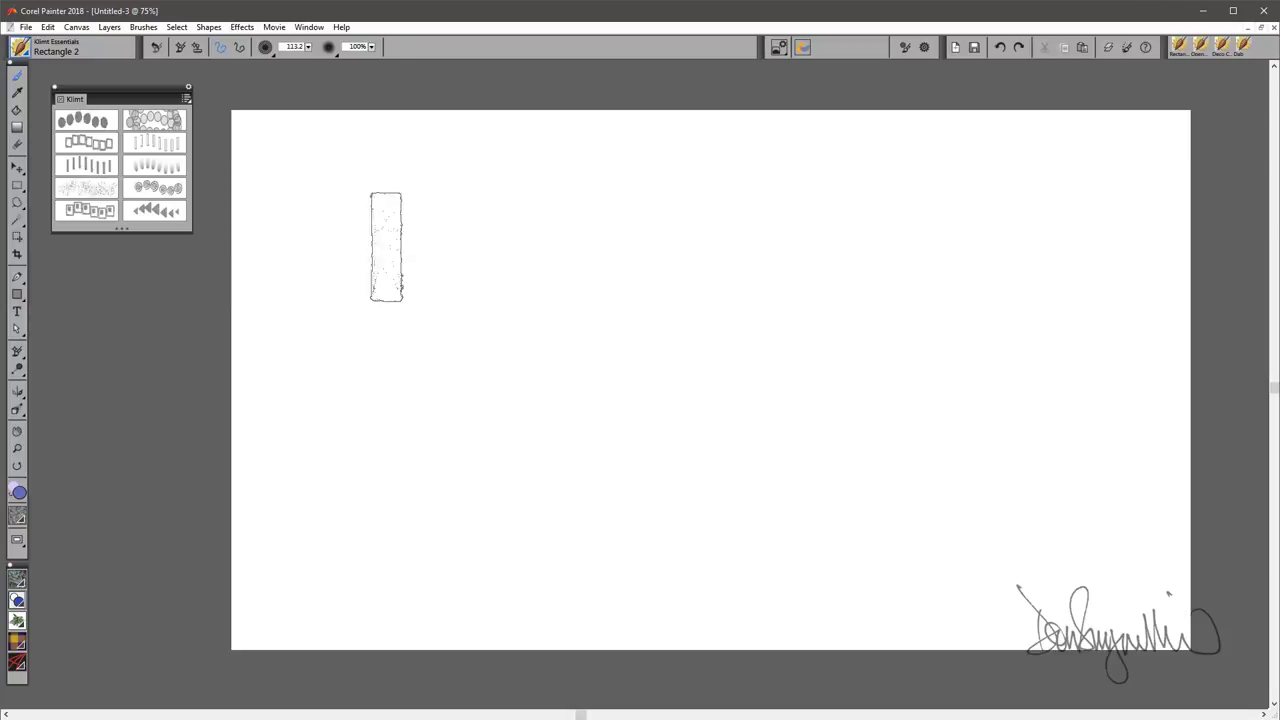
Step: Paint Rectangle 2 rows and a column of solid blue-purple rectangles around the canvas
click(315, 260)
mouse_move(315, 260)
mouse_down()
mouse_move(697, 245)
mouse_move(1100, 268)
mouse_up()
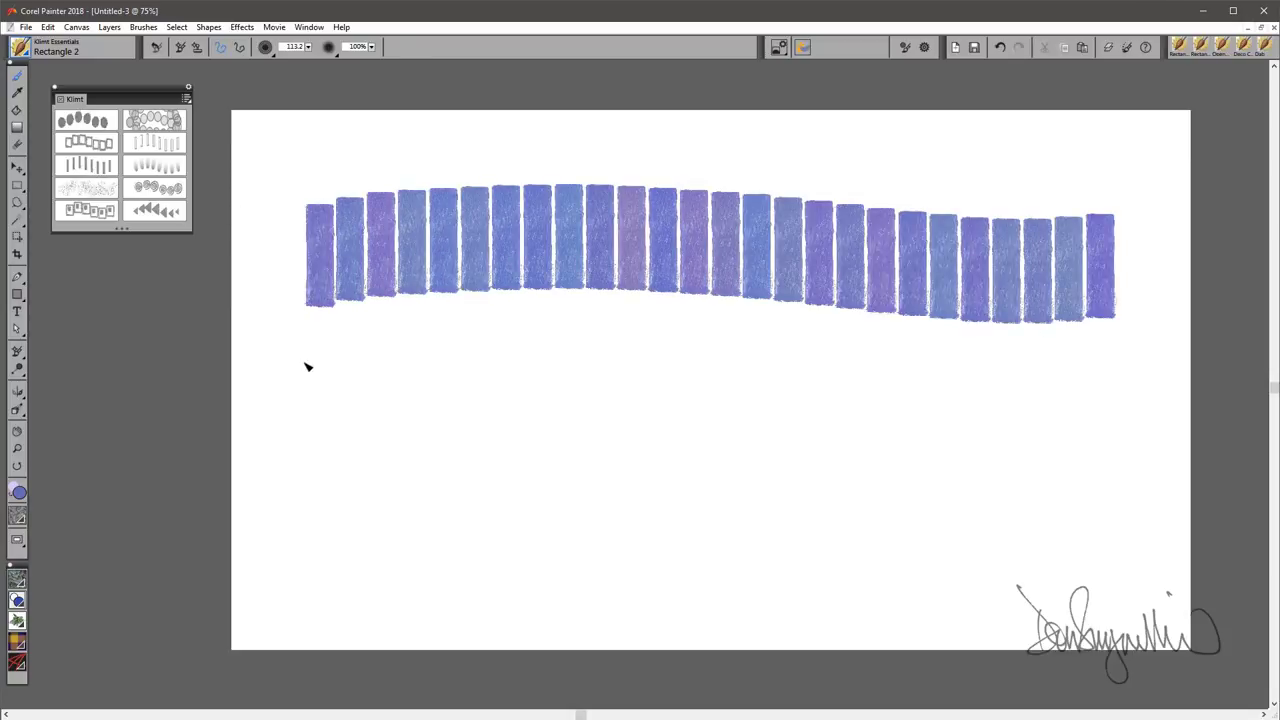
mouse_move(317, 363)
mouse_down()
mouse_move(706, 351)
mouse_move(1068, 362)
mouse_up()
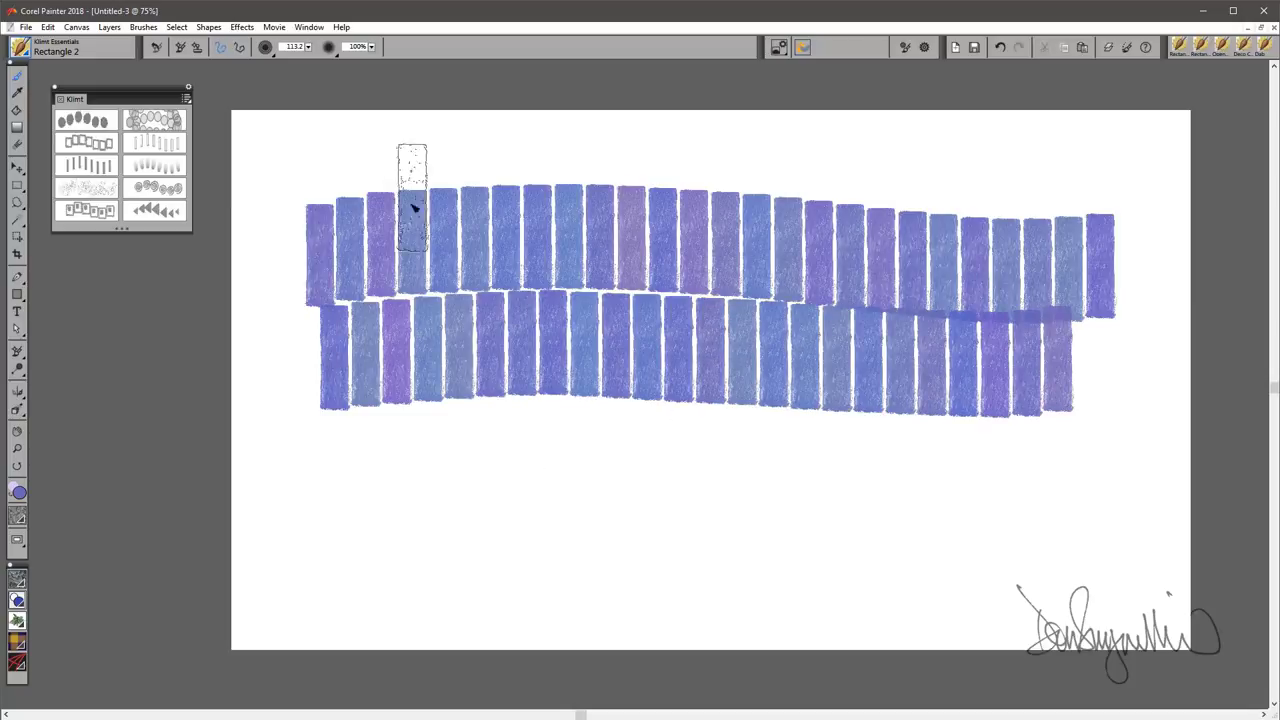
mouse_move(414, 214)
mouse_down()
mouse_move(371, 551)
mouse_move(407, 600)
mouse_up()
mouse_move(352, 552)
mouse_down()
mouse_move(1038, 578)
mouse_move(1068, 477)
mouse_move(1048, 193)
mouse_move(258, 196)
mouse_up()
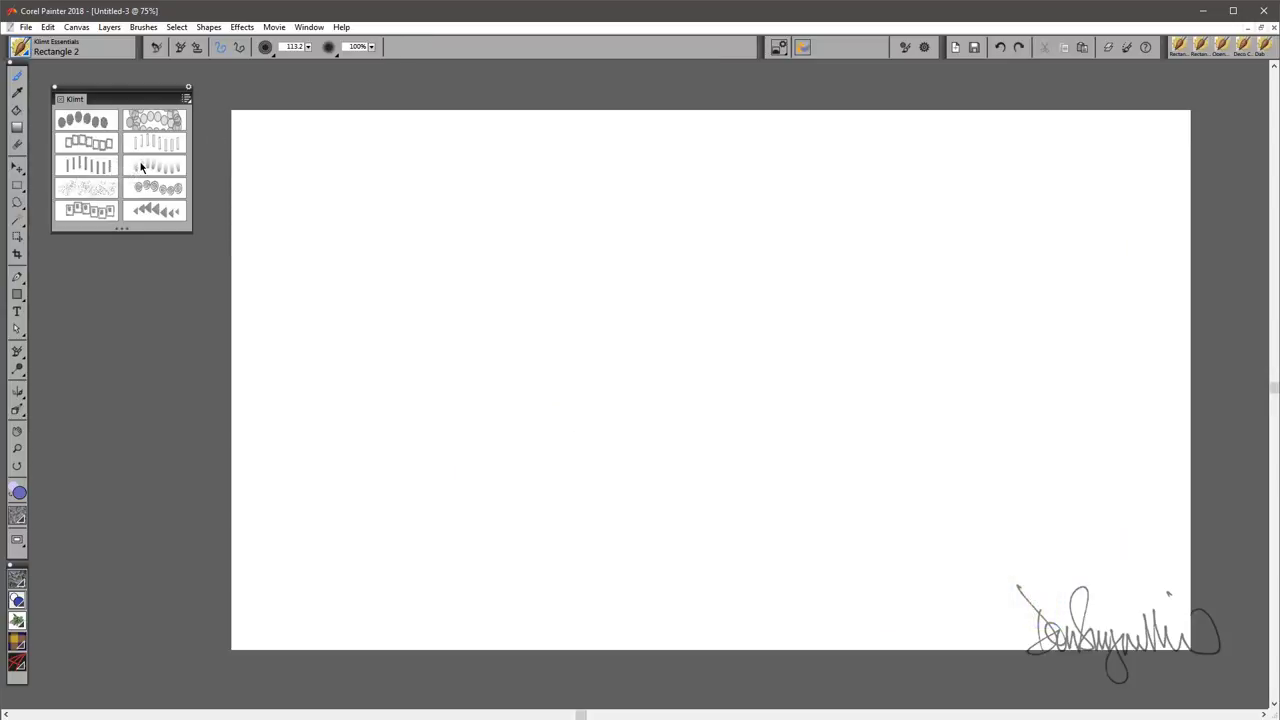
Step: Paint three overlapping rows of Scales dabs, then a band of blue-purple Splatter
click(140, 166)
drag(465, 402, 895, 335)
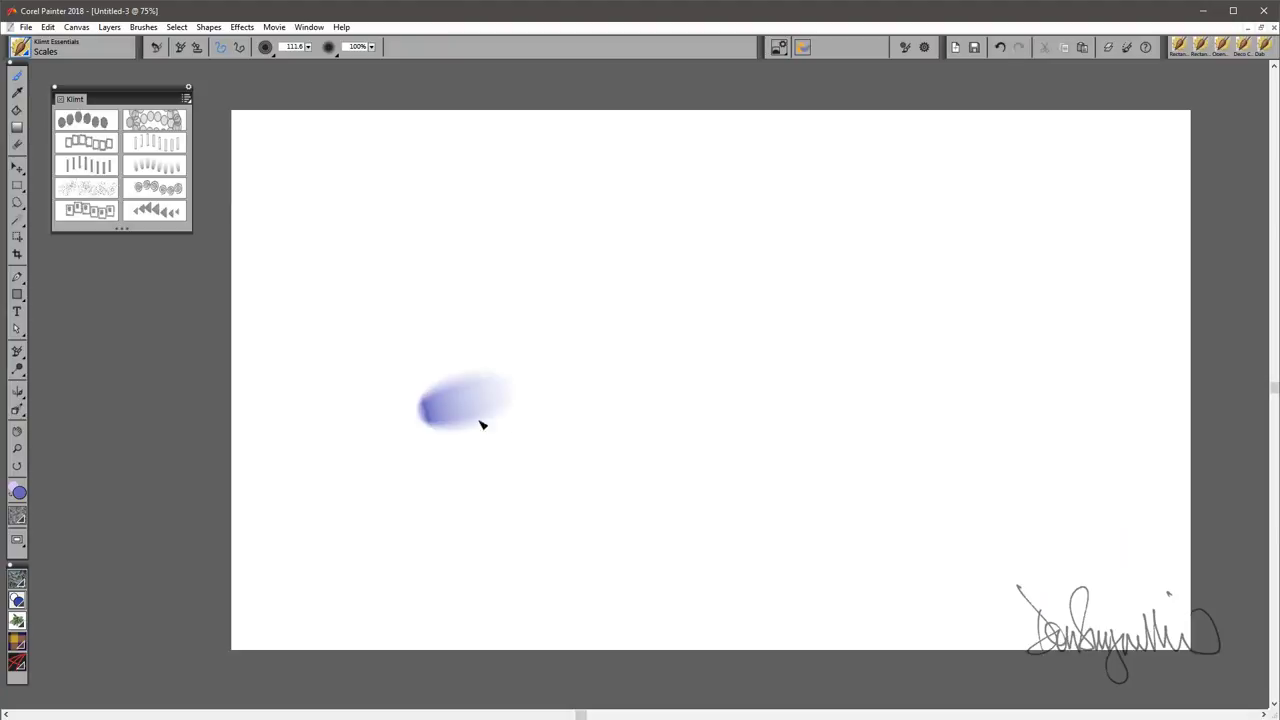
mouse_move(475, 352)
mouse_down()
mouse_move(863, 314)
mouse_move(868, 262)
mouse_up()
mouse_move(508, 329)
mouse_down()
mouse_move(746, 371)
mouse_move(780, 343)
mouse_up()
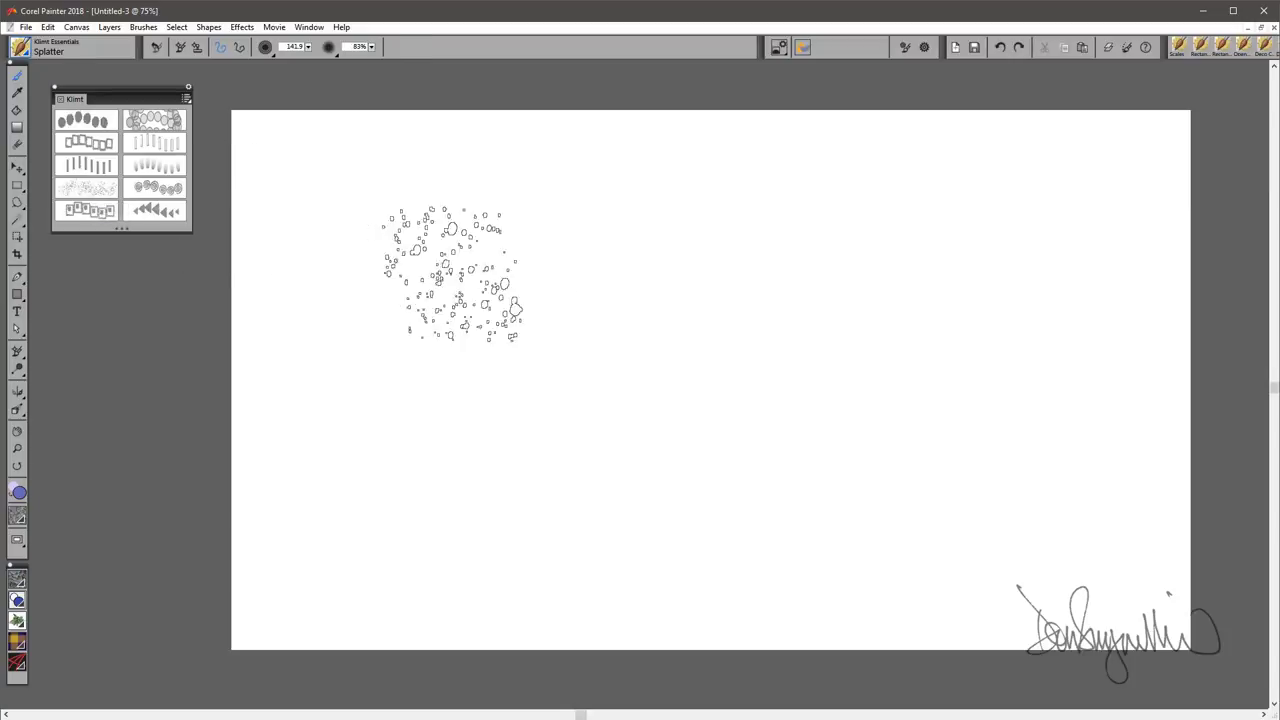
mouse_move(934, 363)
mouse_down()
mouse_move(697, 277)
mouse_move(543, 323)
mouse_move(642, 418)
mouse_move(880, 517)
mouse_move(940, 257)
mouse_move(510, 220)
mouse_move(445, 365)
mouse_move(766, 517)
mouse_move(724, 428)
mouse_move(850, 422)
mouse_move(1003, 443)
mouse_up()
Step: Paint an arc of blue-purple Sprial dabs, then undo it
mouse_move(905, 475)
mouse_down()
mouse_move(440, 374)
mouse_move(580, 371)
mouse_move(605, 455)
mouse_move(614, 443)
mouse_move(823, 449)
mouse_move(857, 257)
mouse_move(693, 376)
mouse_move(480, 414)
mouse_move(546, 209)
mouse_move(814, 190)
mouse_move(1019, 275)
mouse_move(994, 506)
mouse_move(700, 545)
mouse_move(354, 540)
mouse_move(332, 310)
mouse_move(528, 215)
mouse_up()
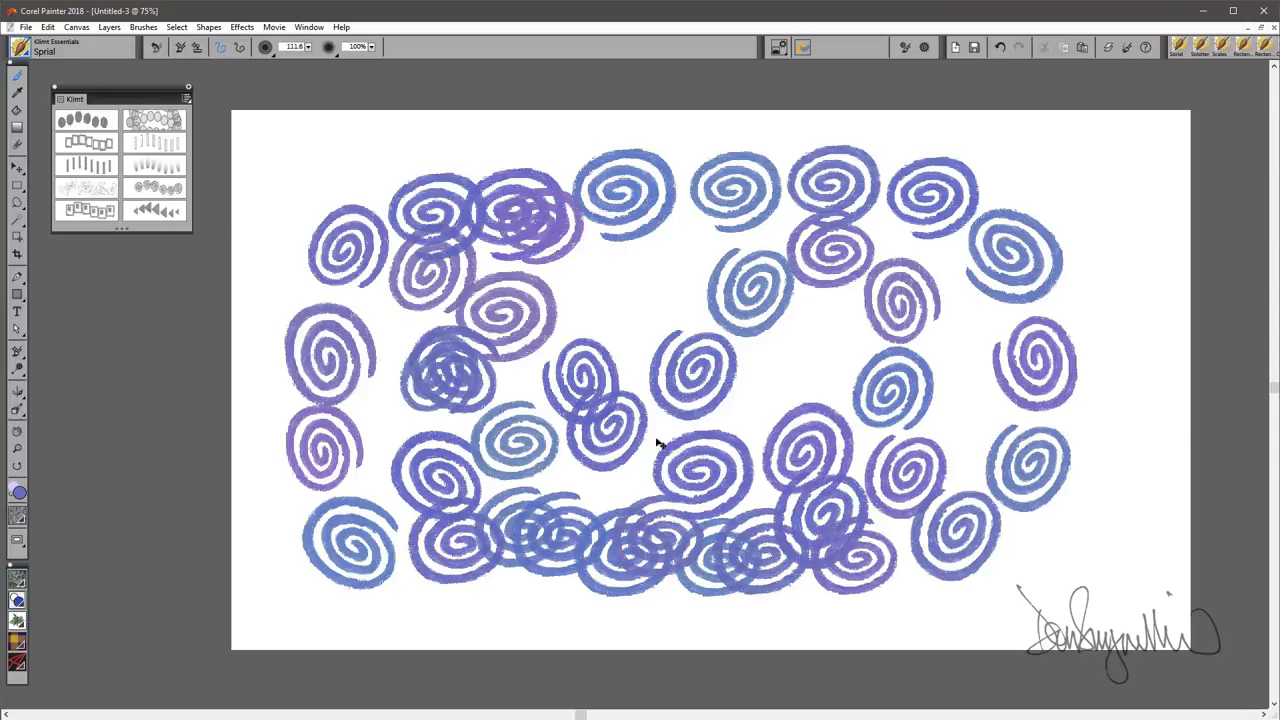
key(ctrl+z)
key(ctrl+z)
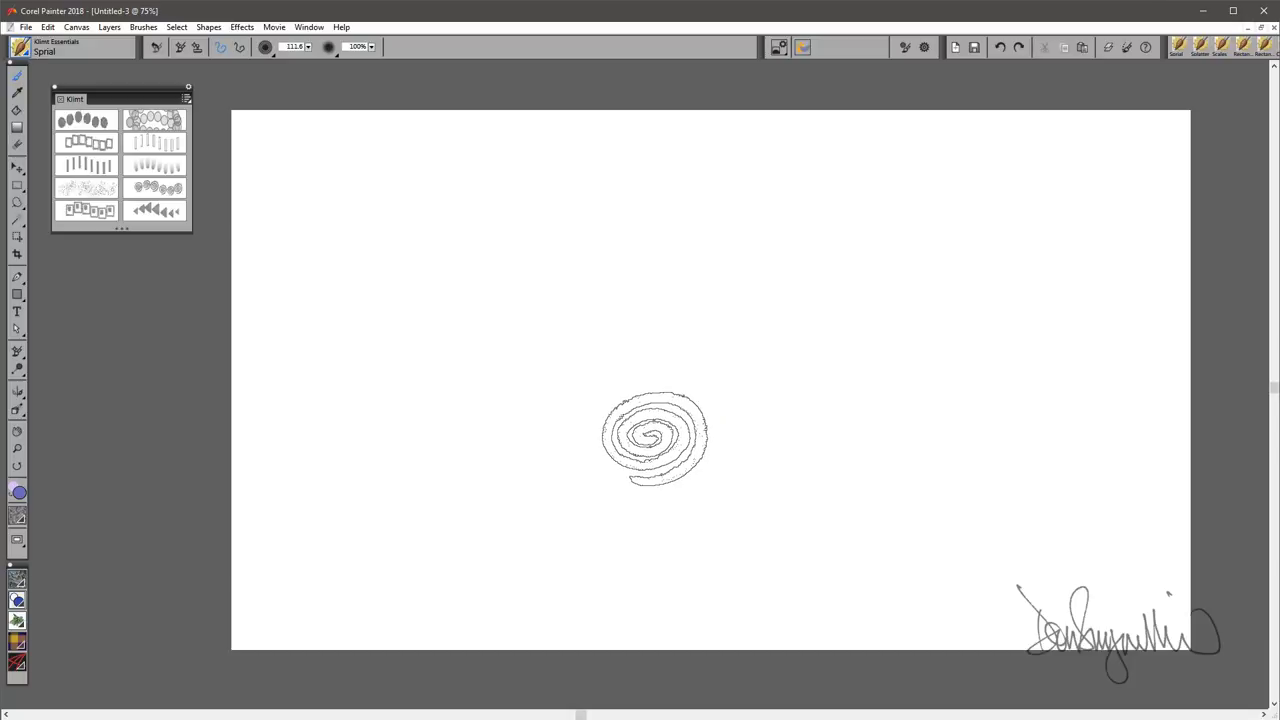
Step: Paint a Square Within Square frame with an inner row, then undo all the dabs
click(90, 210)
mouse_move(352, 197)
mouse_down()
mouse_move(1040, 214)
mouse_move(1108, 508)
mouse_move(429, 594)
mouse_move(400, 251)
mouse_move(1083, 282)
mouse_up()
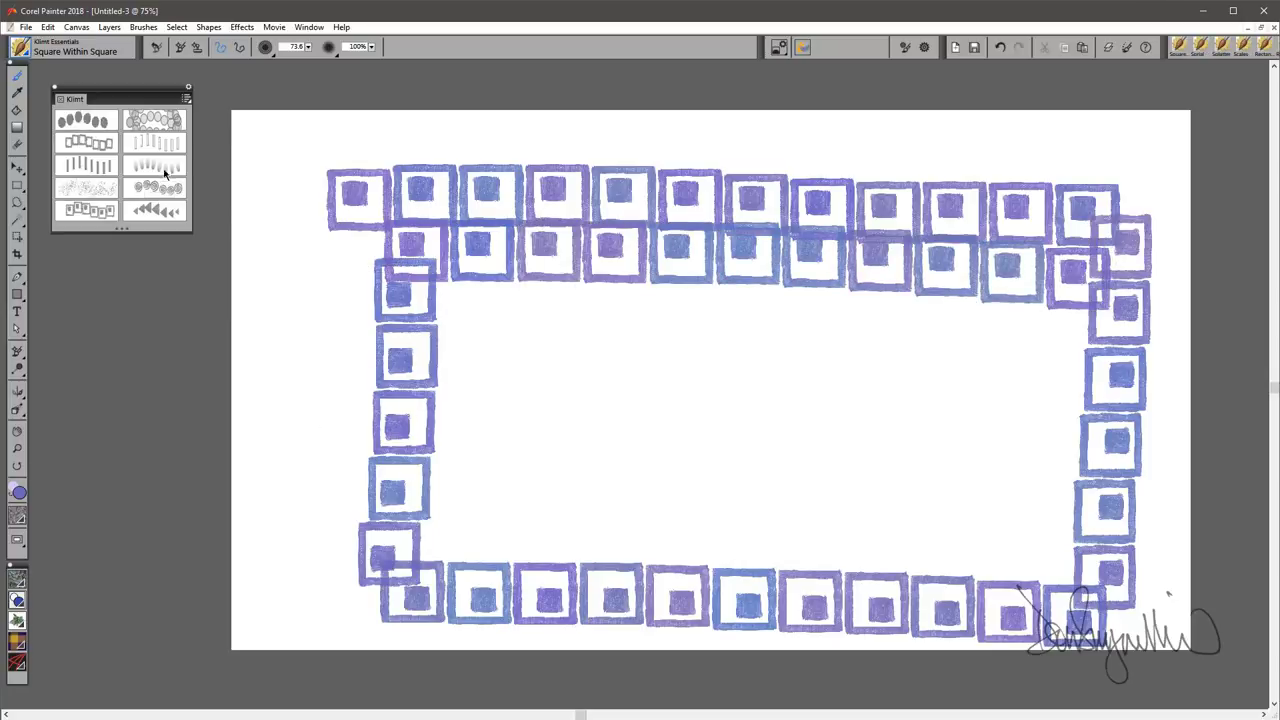
drag(395, 322, 995, 320)
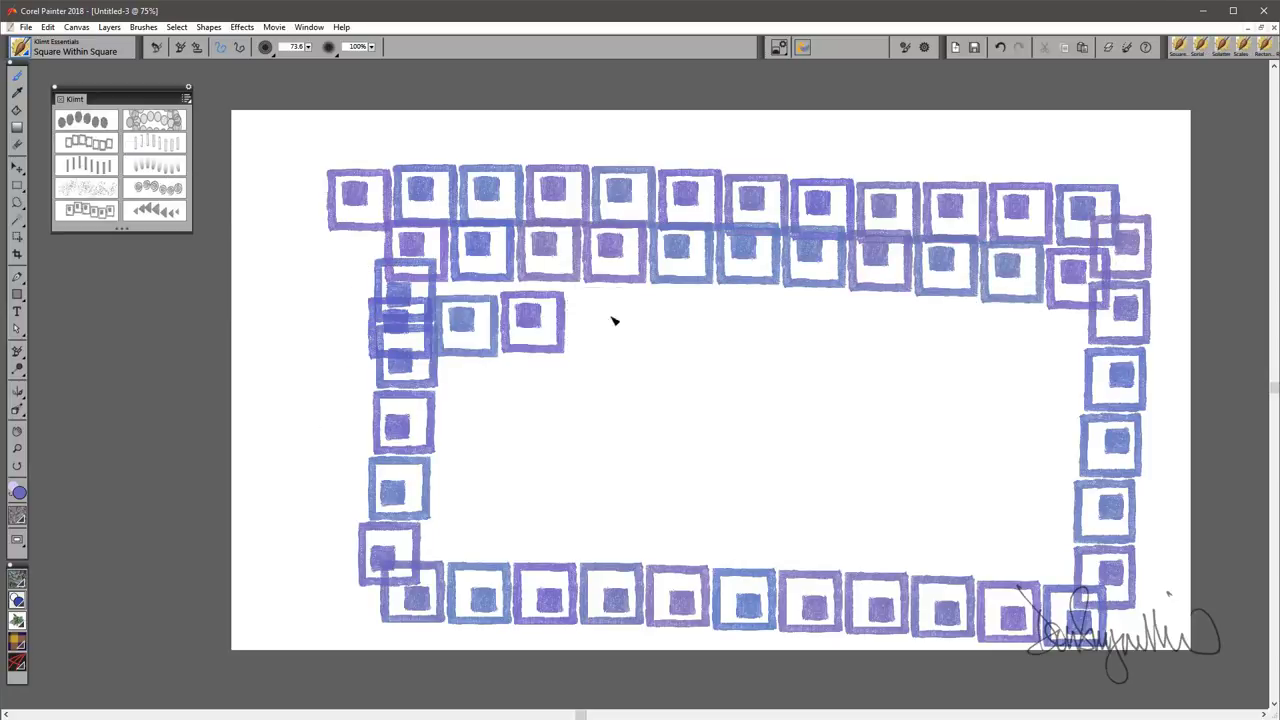
key(ctrl+z)
key(ctrl+z)
key(ctrl+z)
key(ctrl+z)
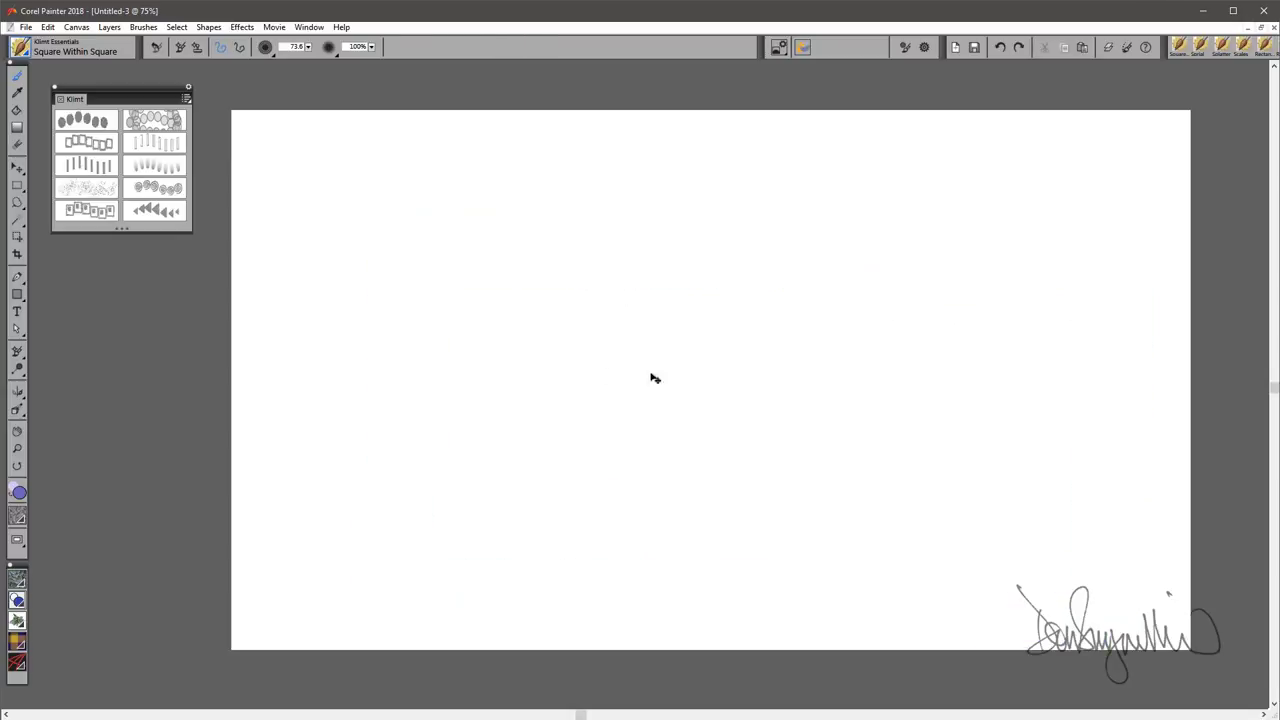
Step: Try Triangle 1 with five rows of purple triangles, then undo the latest rows
click(155, 210)
mouse_move(1071, 194)
mouse_down()
mouse_move(800, 229)
mouse_move(351, 200)
mouse_move(357, 386)
mouse_move(580, 369)
mouse_move(1118, 385)
mouse_up()
drag(978, 293, 343, 300)
mouse_move(313, 508)
mouse_down()
mouse_move(320, 560)
mouse_move(1120, 560)
mouse_up()
drag(1008, 470, 356, 487)
drag(400, 430, 950, 415)
key(ctrl+z)
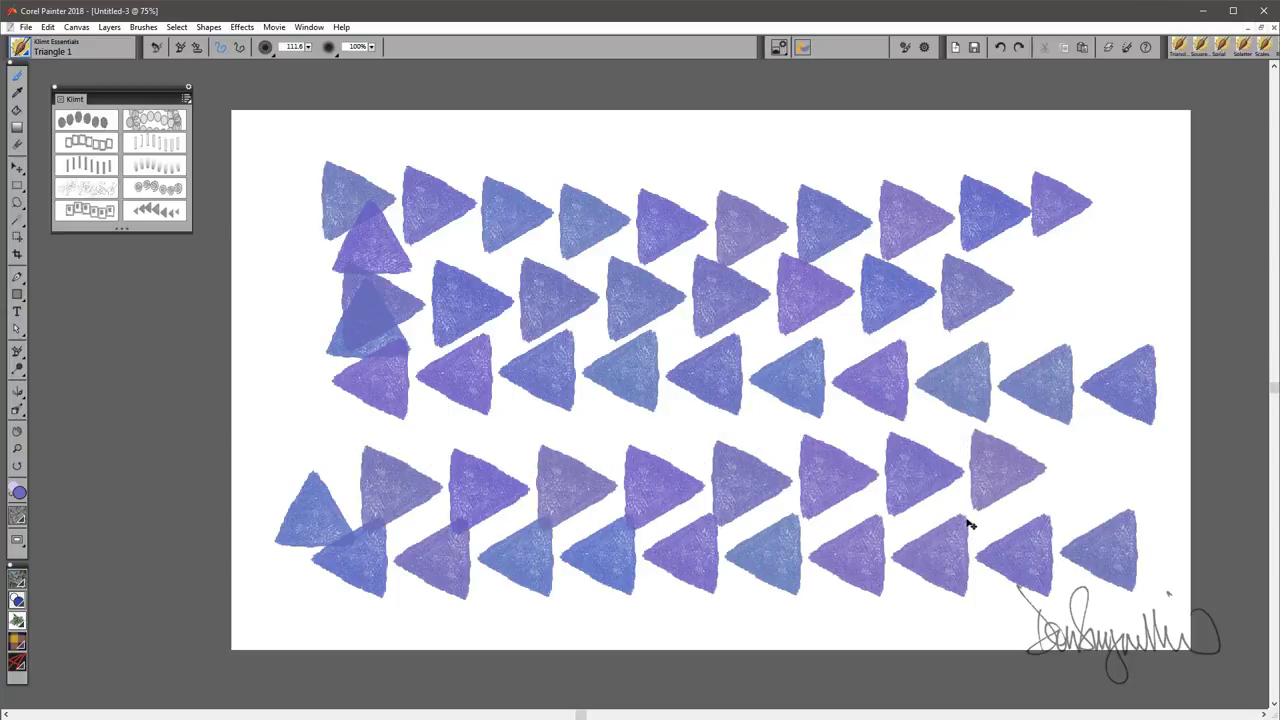
key(ctrl+z)
key(ctrl+z)
key(ctrl+z)
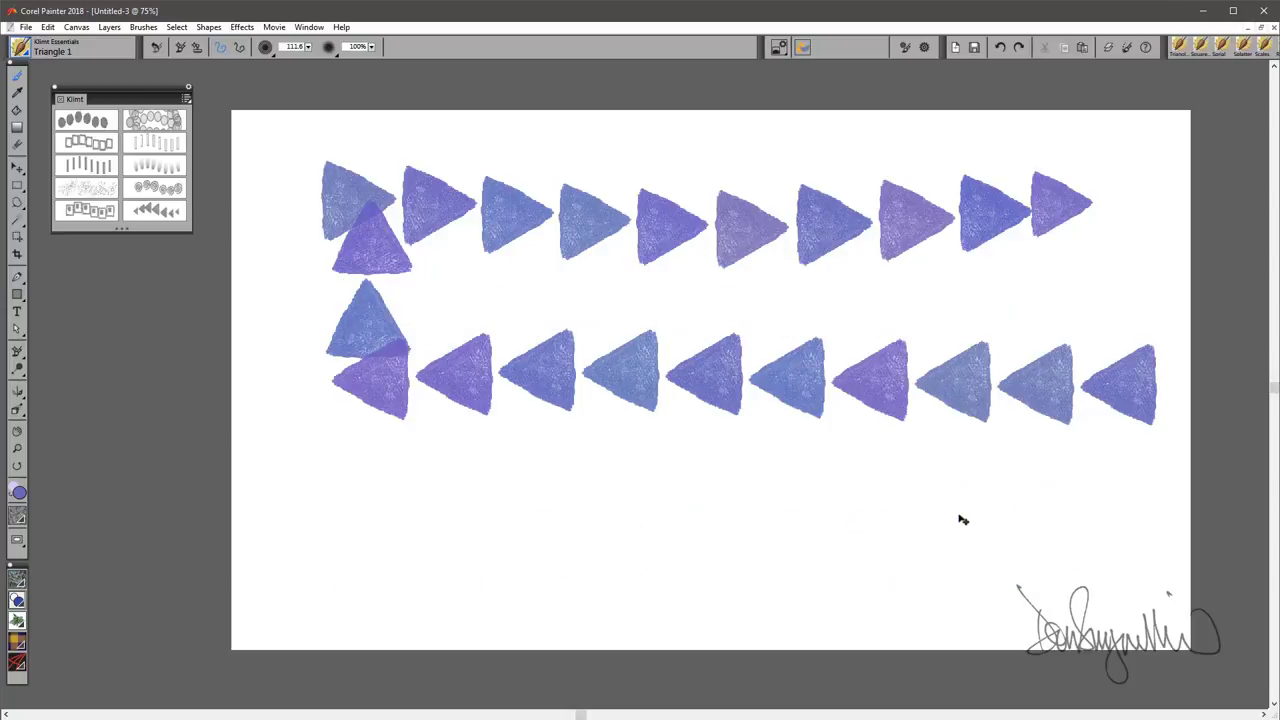
key(ctrl+z)
key(ctrl+z)
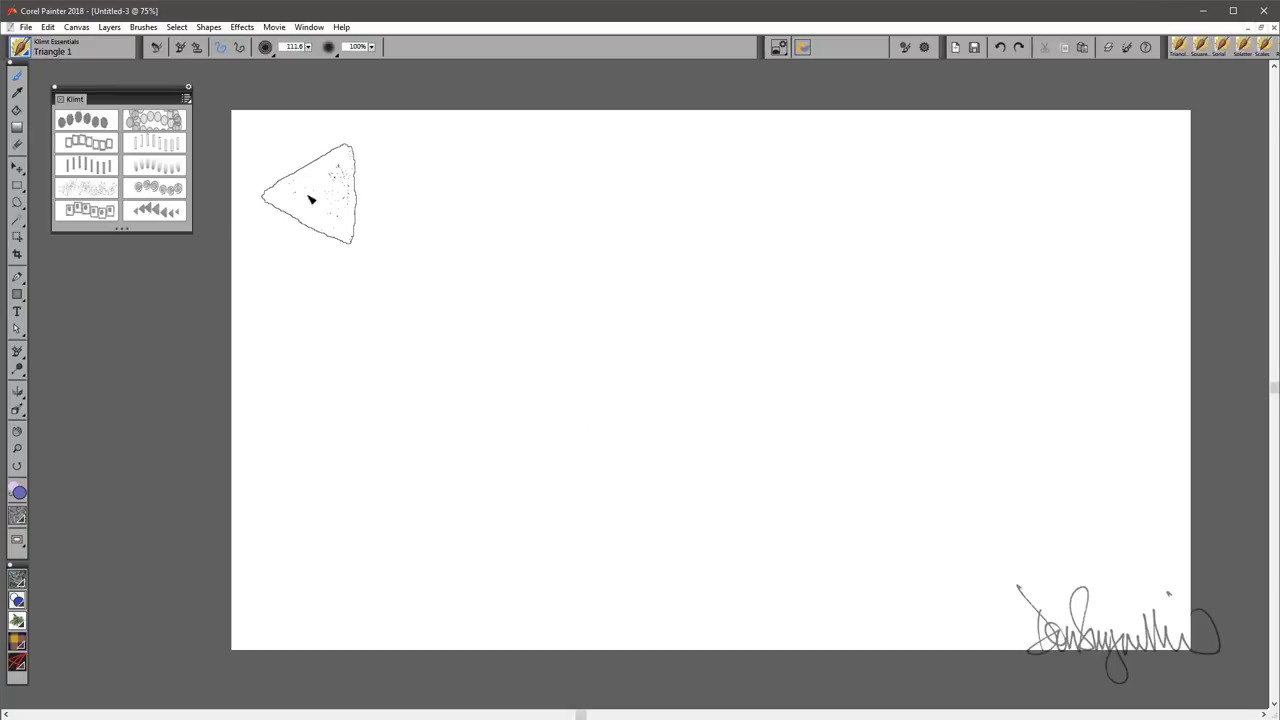
Step: Paint two rows of large triangles, then a row of small ones at brush size 37.9
drag(390, 195, 1095, 212)
drag(1000, 280, 393, 290)
drag(350, 394, 340, 397)
mouse_move(425, 388)
mouse_down()
mouse_move(763, 374)
mouse_move(1118, 383)
mouse_up()
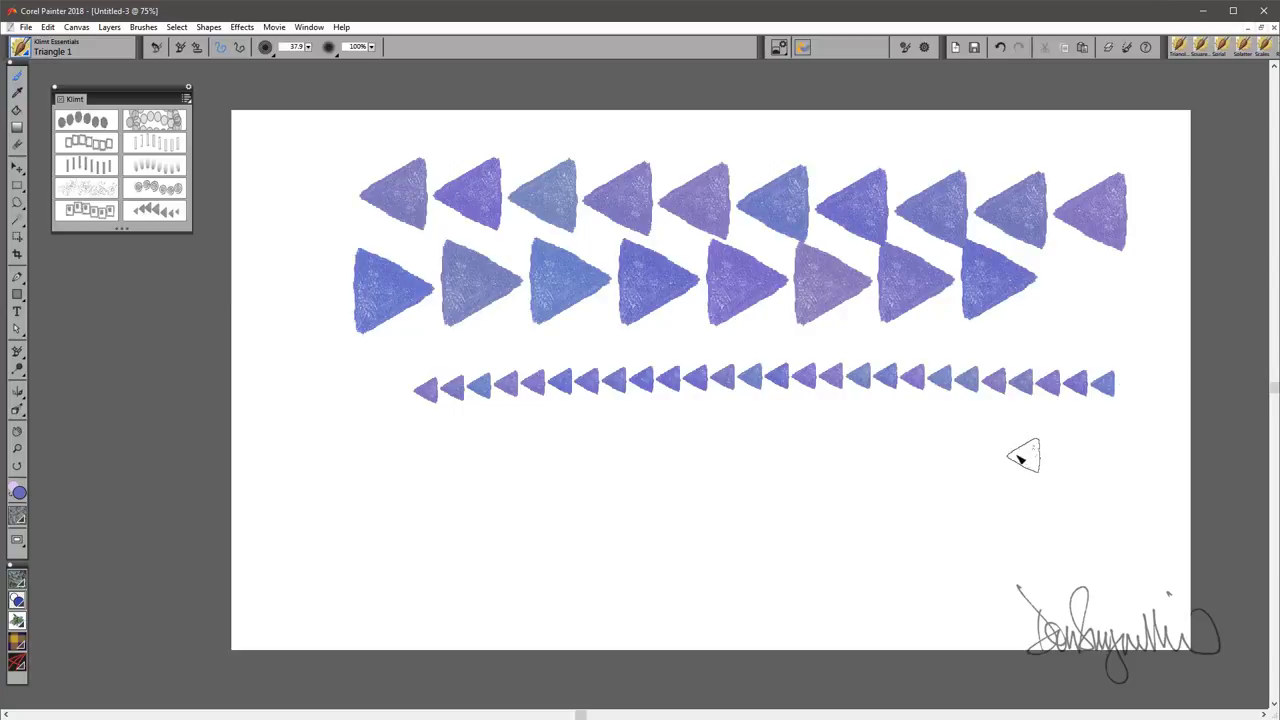